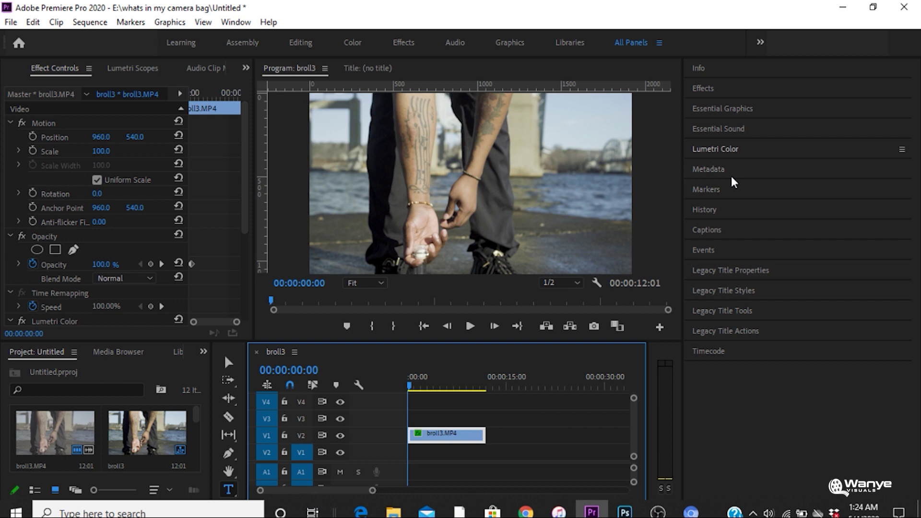
# Raise broll3's Lumetri Creative Faded Film amount to 54.4 and play the clip back to check the fade.
pyautogui.click(720, 150)
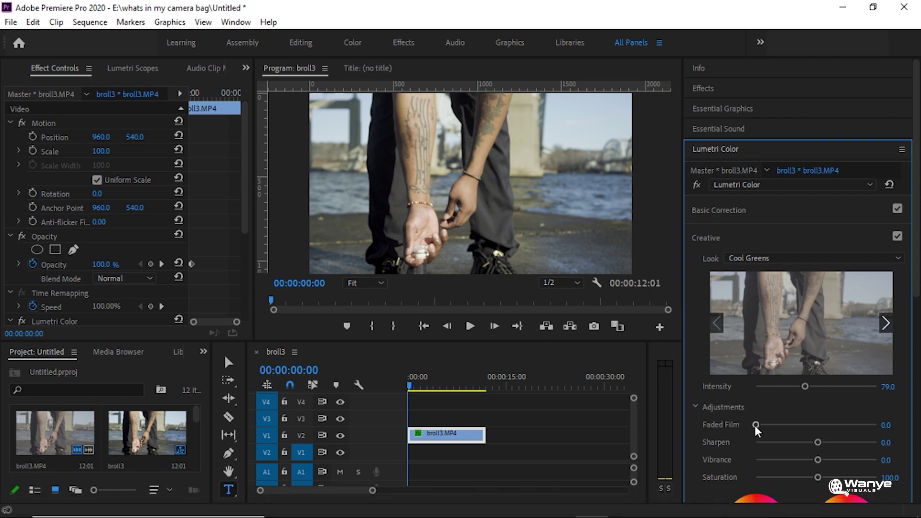
pyautogui.moveTo(756, 425); pyautogui.dragTo(786, 424)
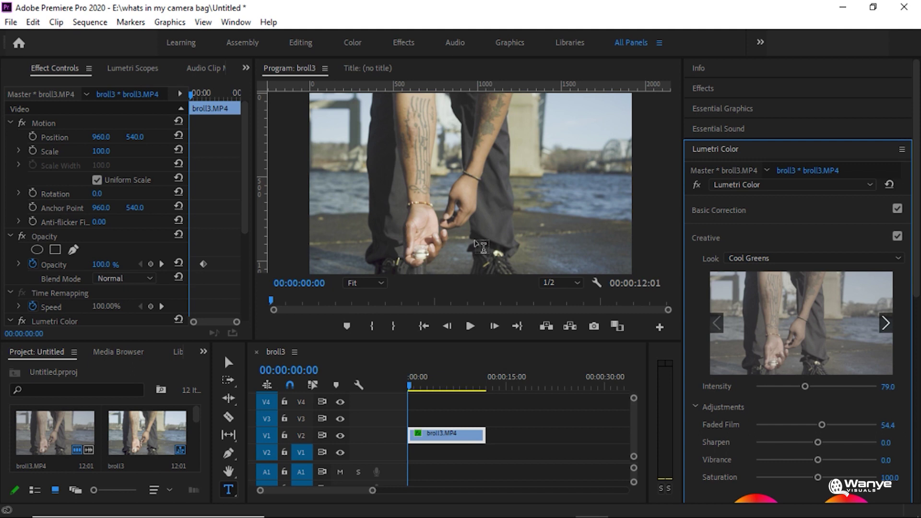
pyautogui.click(466, 332)
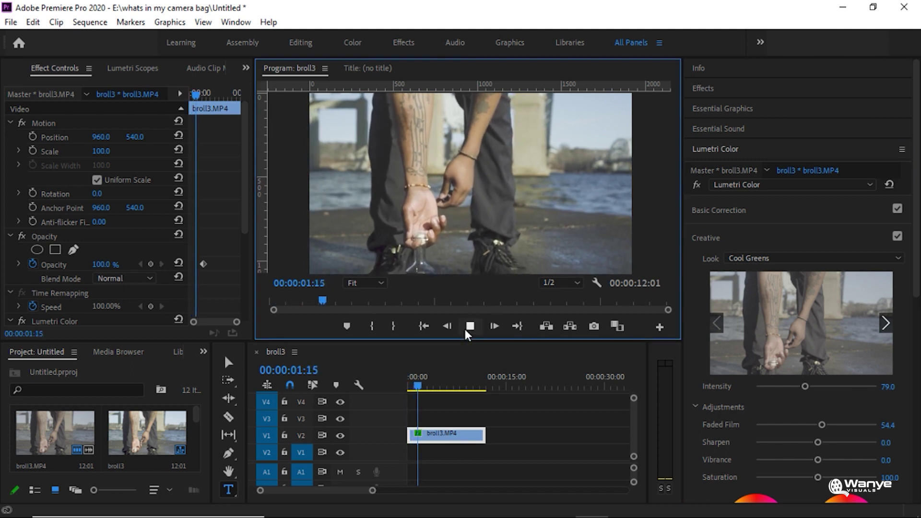
pyautogui.click(468, 330)
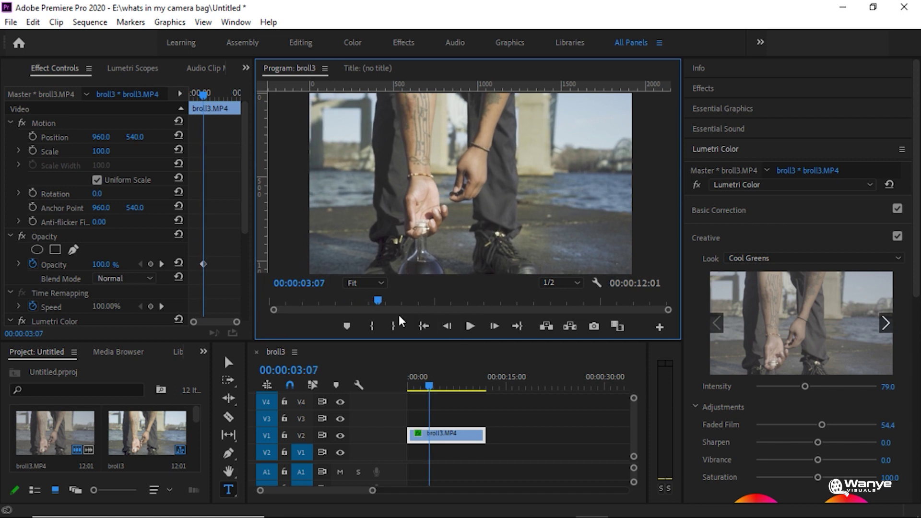
# Load the Creative Ryan Overlay 1 scratch clip and place it on V3 above broll3.
pyautogui.moveTo(198, 415); pyautogui.dragTo(206, 450)
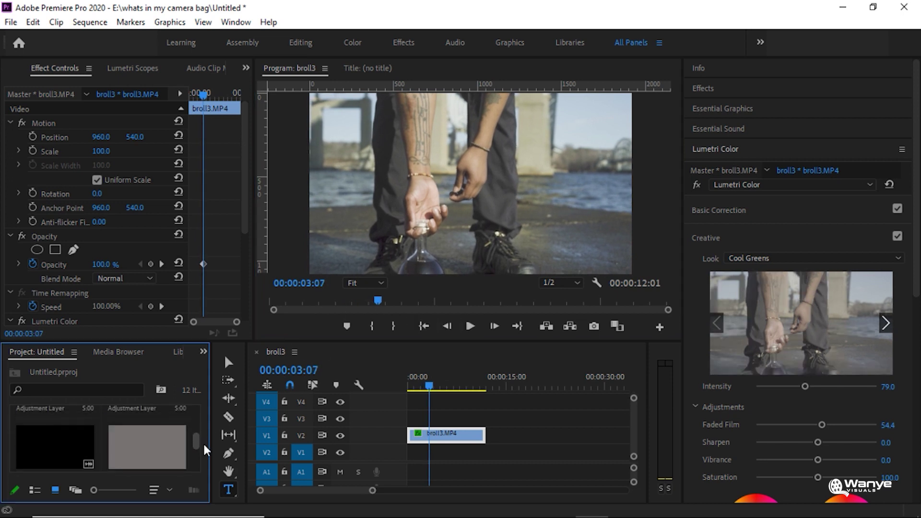
pyautogui.scroll(-3, 206, 450)
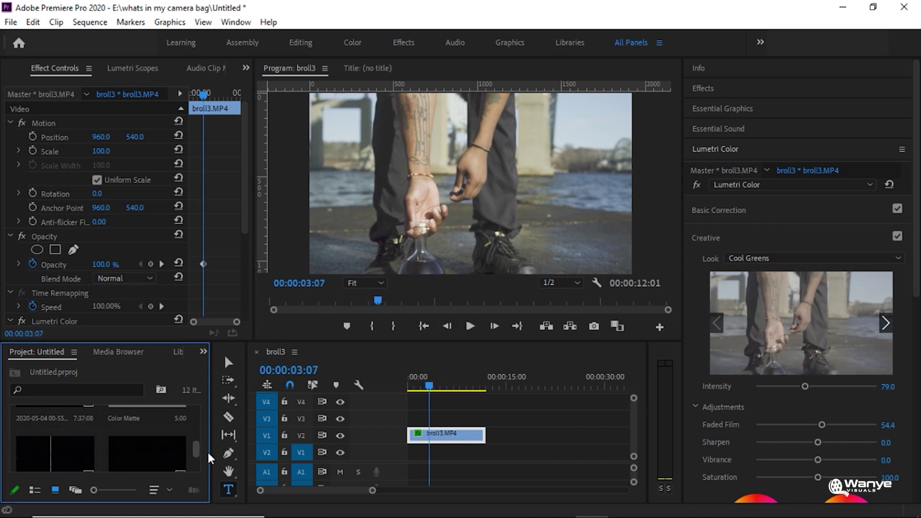
pyautogui.click(57, 454)
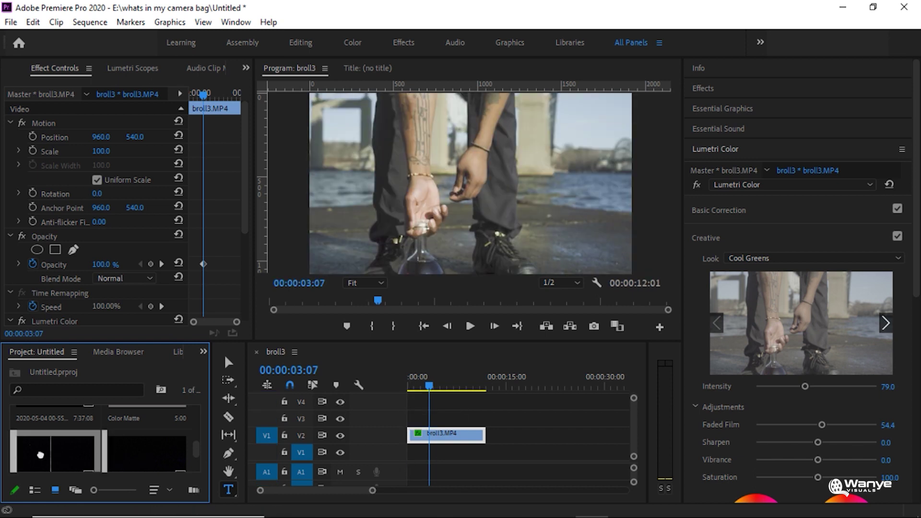
pyautogui.doubleClick(40, 454)
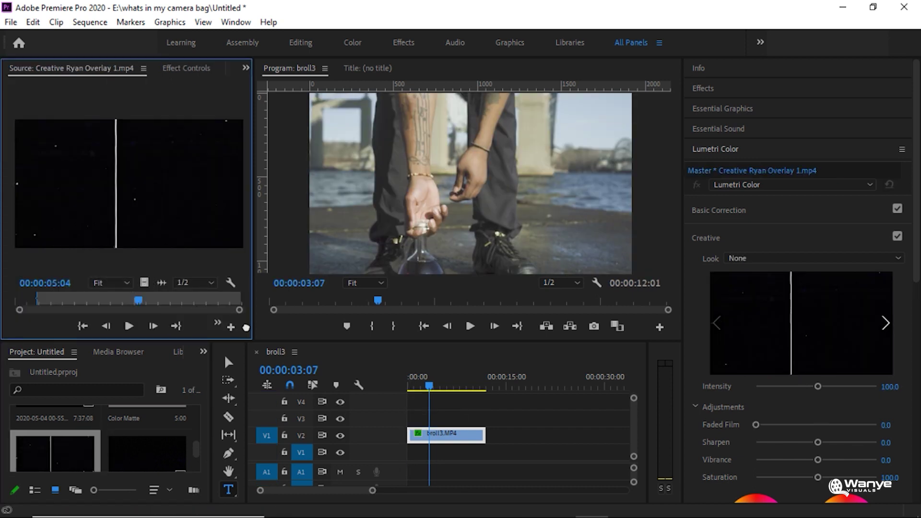
pyautogui.moveTo(246, 328); pyautogui.dragTo(434, 417)
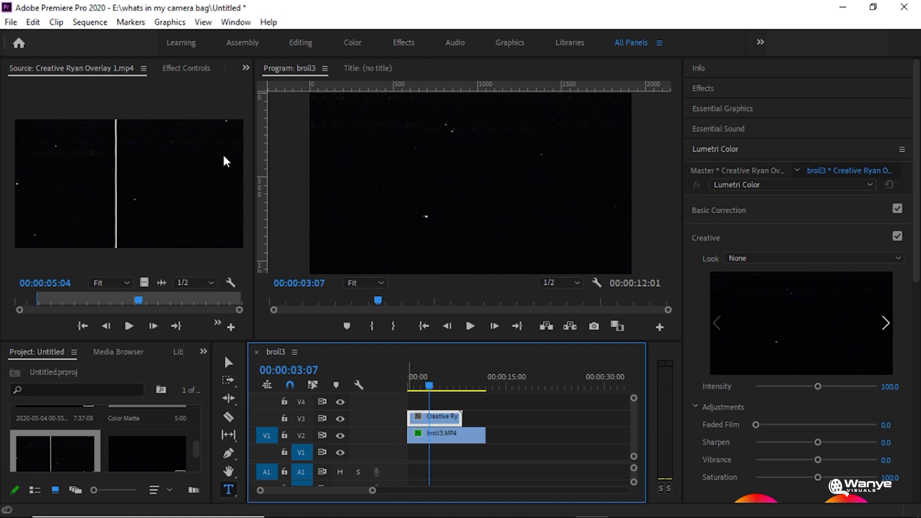
# Set the overlay's Opacity blend mode to Screen, preview it, and return the playhead near the start.
pyautogui.click(185, 67)
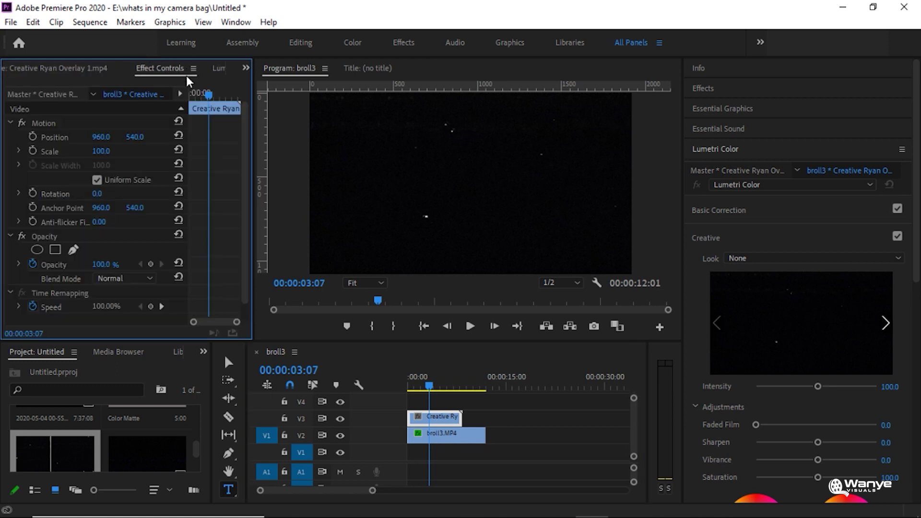
pyautogui.click(116, 279)
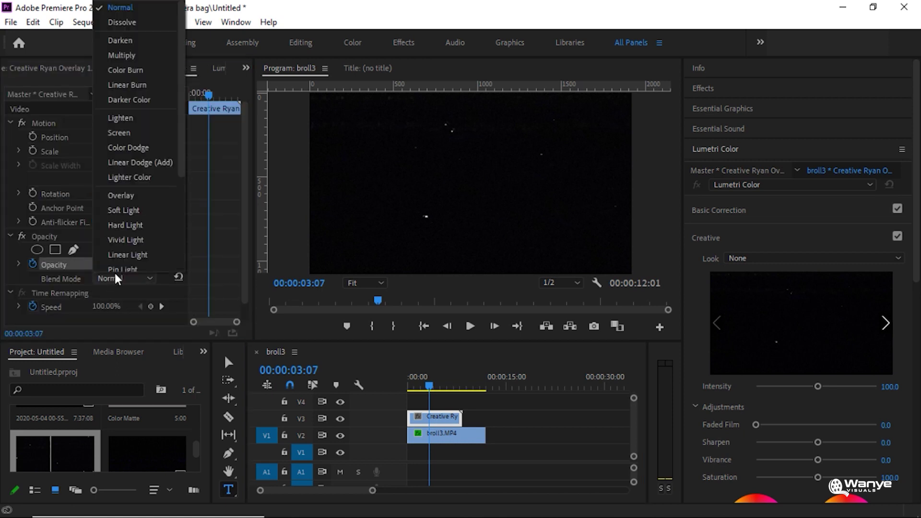
pyautogui.click(120, 133)
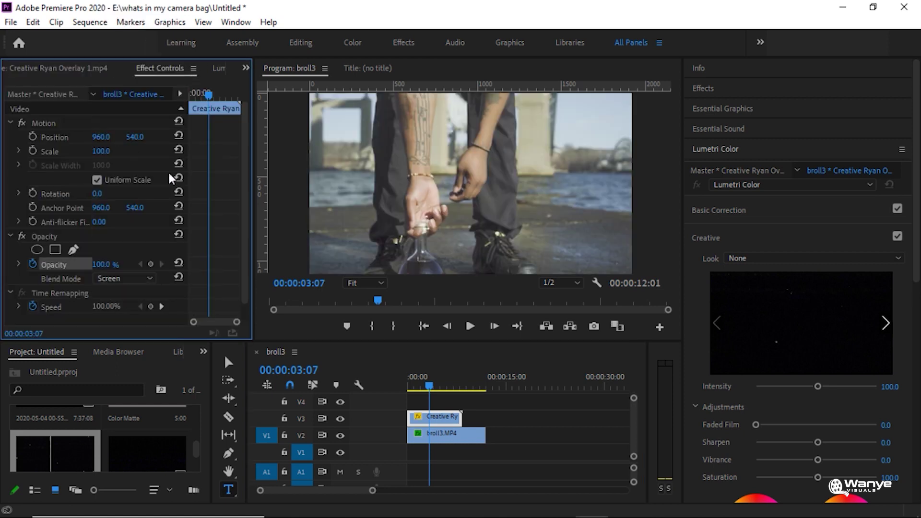
pyautogui.click(470, 327)
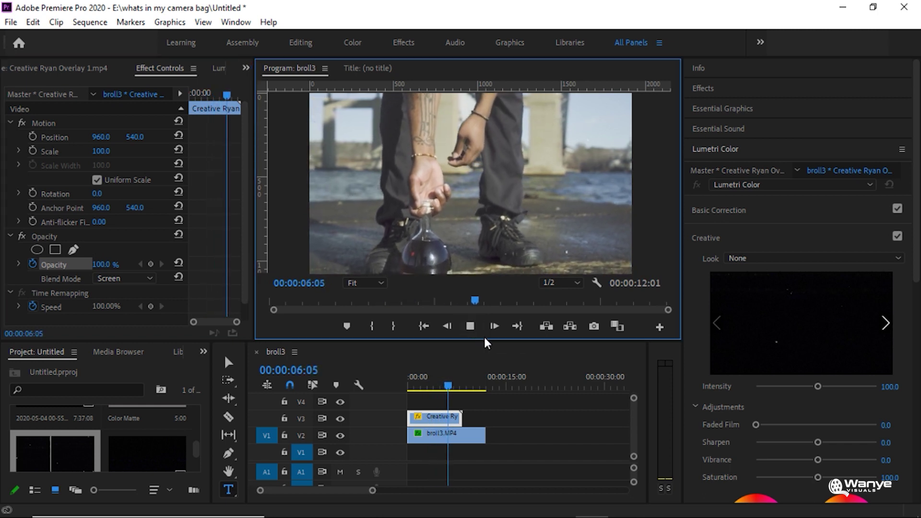
pyautogui.click(470, 327)
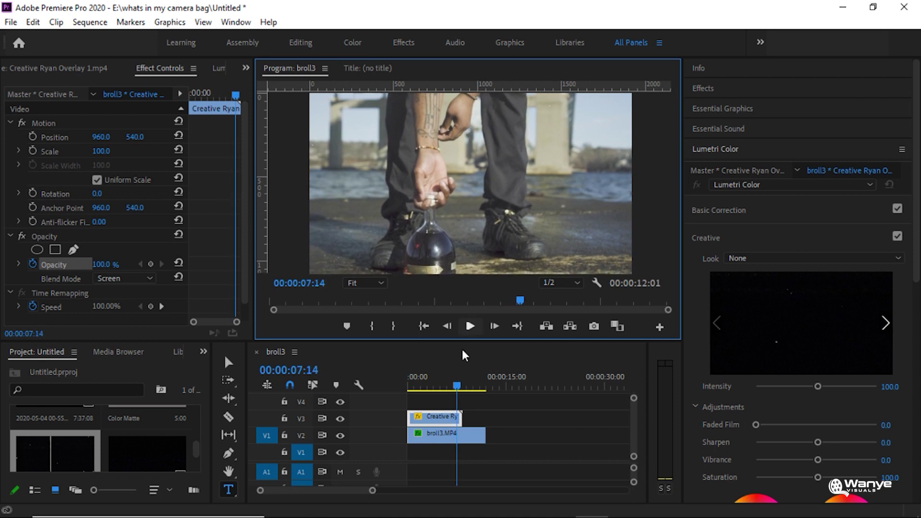
pyautogui.click(416, 384)
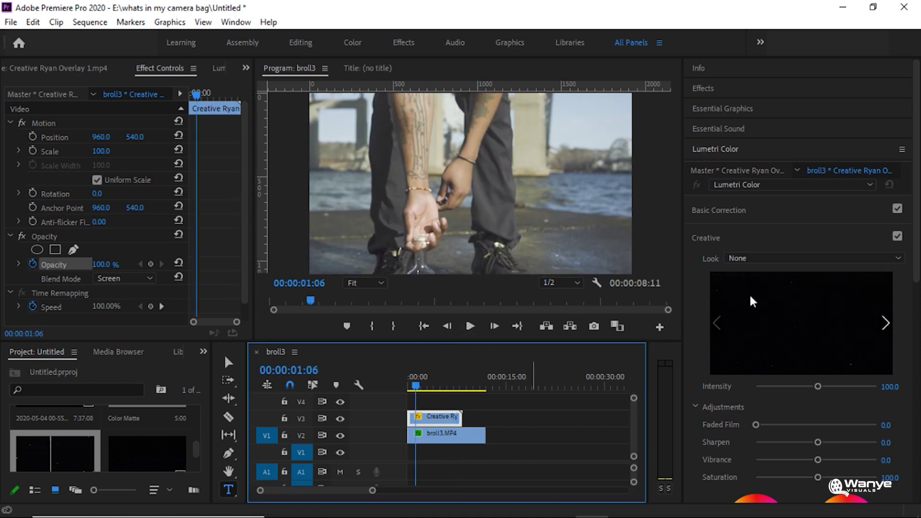
# Cut the scratch overlay from V3 and reset broll3's Faded Film amount to 0.
pyautogui.rightClick(439, 418)
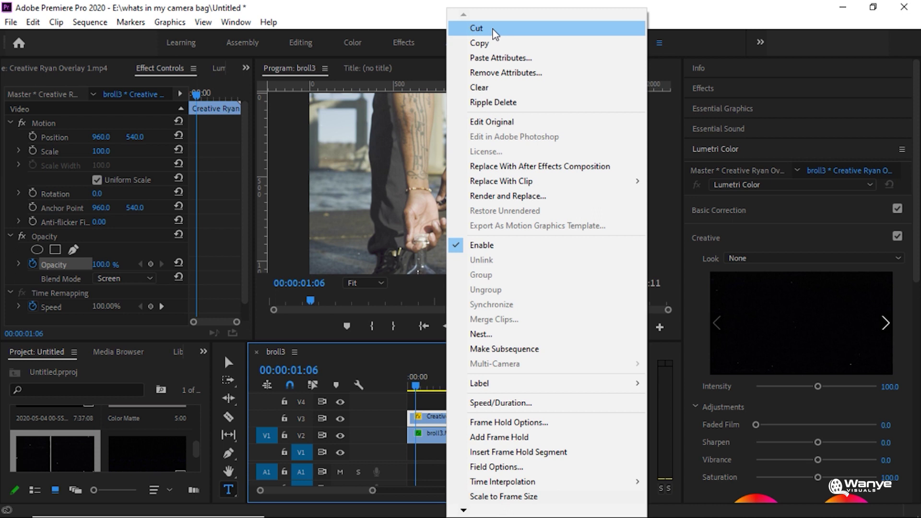
pyautogui.click(456, 9)
pyautogui.click(437, 437)
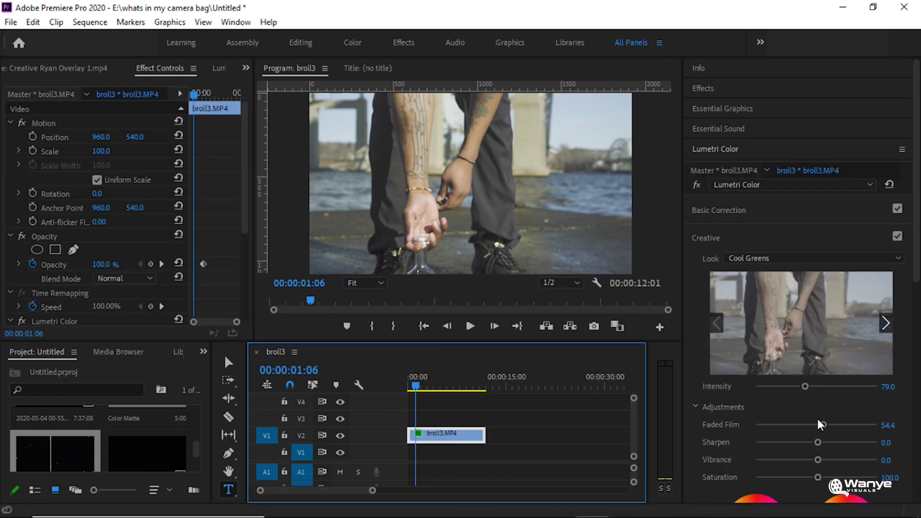
pyautogui.moveTo(822, 425); pyautogui.dragTo(853, 425)
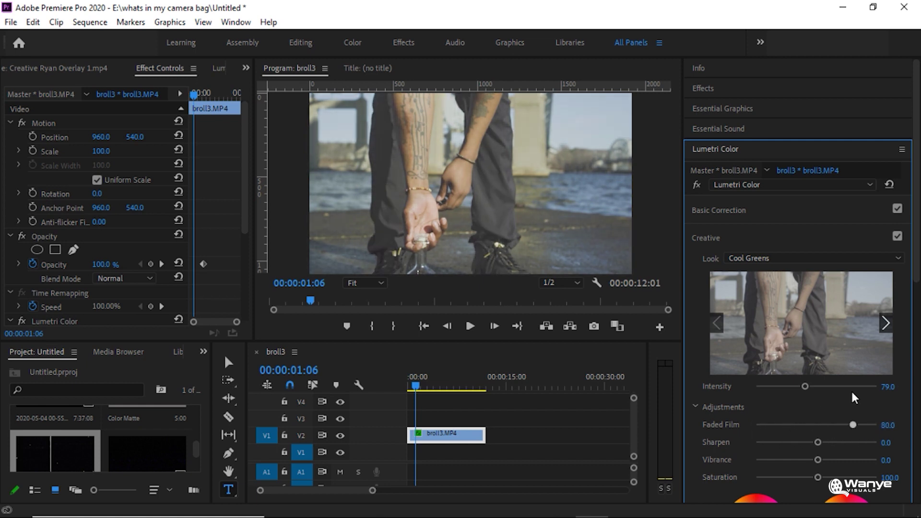
pyautogui.doubleClick(853, 425)
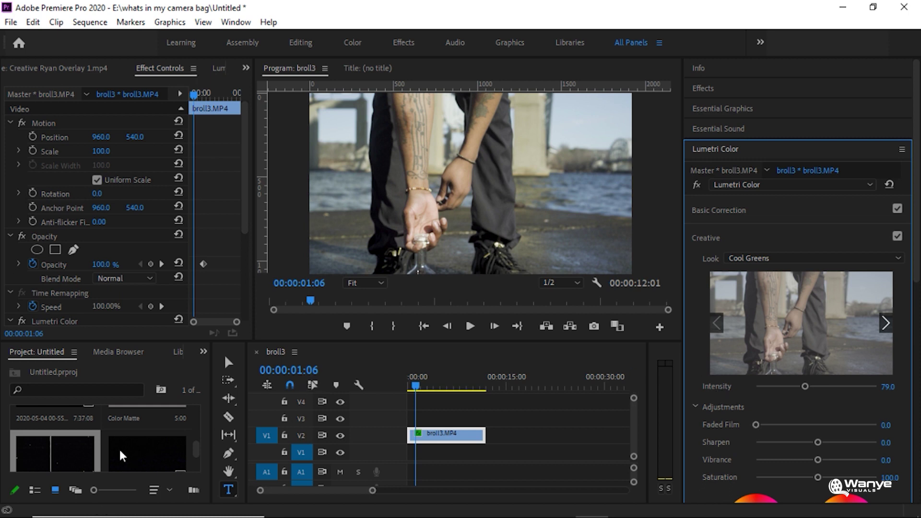
pyautogui.moveTo(756, 426)
pyautogui.mouseDown()
pyautogui.moveTo(792, 426)
pyautogui.moveTo(739, 433)
pyautogui.mouseUp()
pyautogui.click(437, 434)
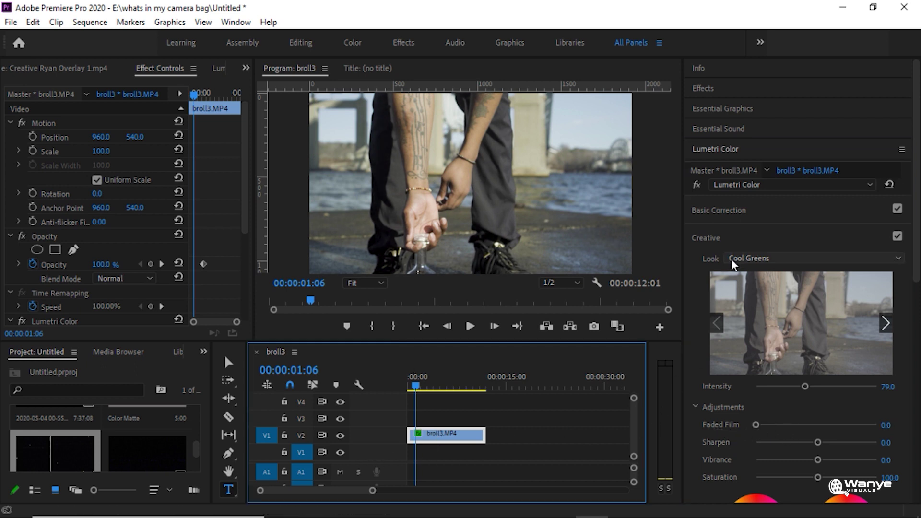
# In Lumetri Color, collapse the Creative section and expand Curves.
pyautogui.click(719, 240)
pyautogui.click(725, 267)
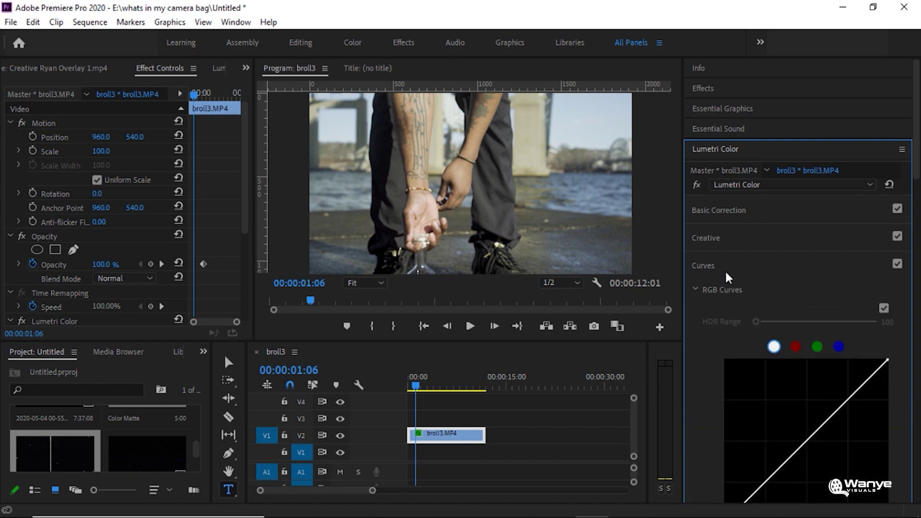
pyautogui.scroll(-3, 726, 276)
# Create a 1920×1080 adjustment layer and place it on V3 above broll3.
pyautogui.click(200, 456)
pyautogui.scroll(3, 199, 456)
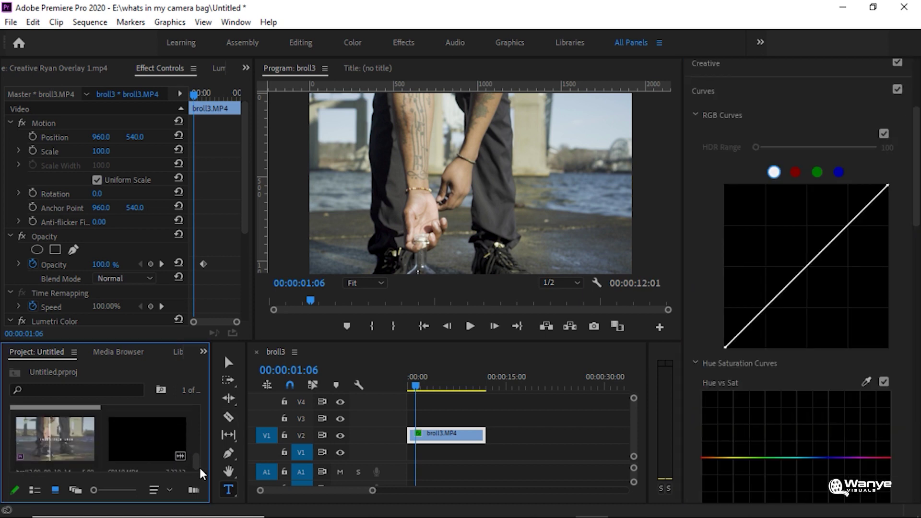
pyautogui.moveTo(211, 478); pyautogui.dragTo(268, 488)
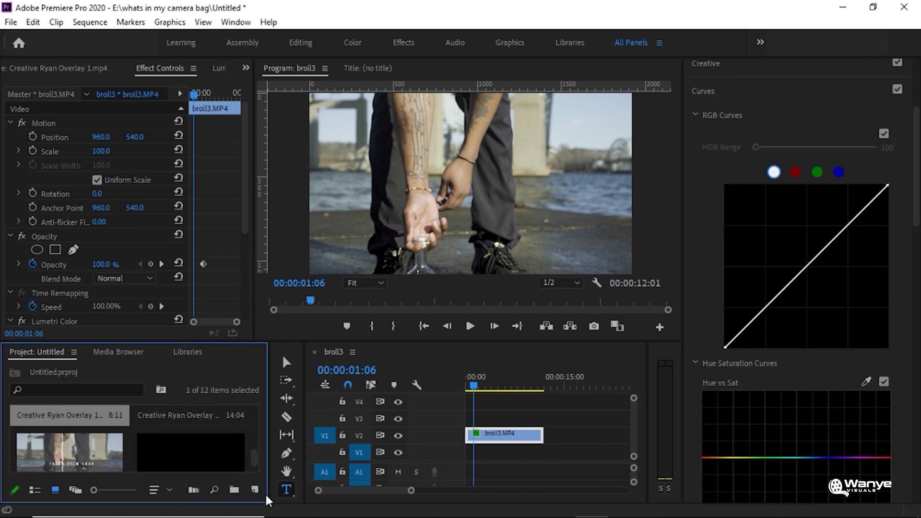
pyautogui.click(254, 489)
pyautogui.click(295, 361)
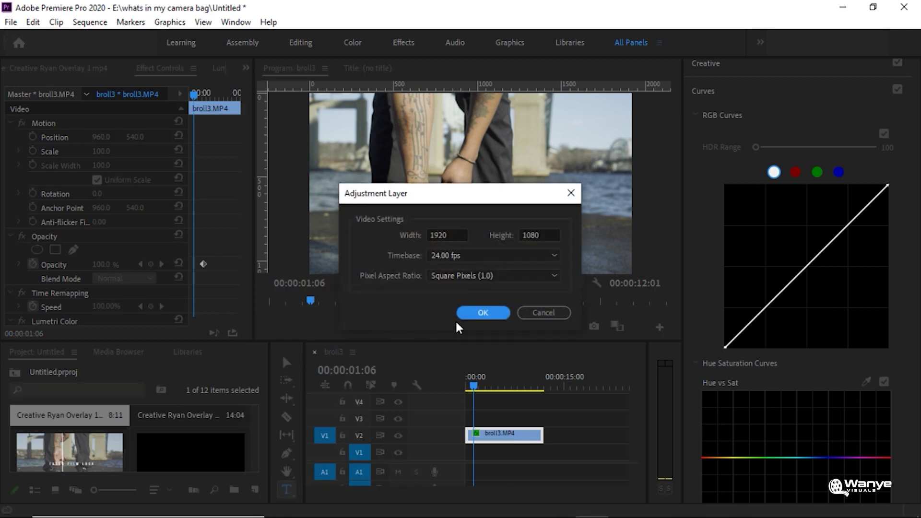
pyautogui.click(479, 313)
pyautogui.moveTo(77, 456); pyautogui.dragTo(544, 421)
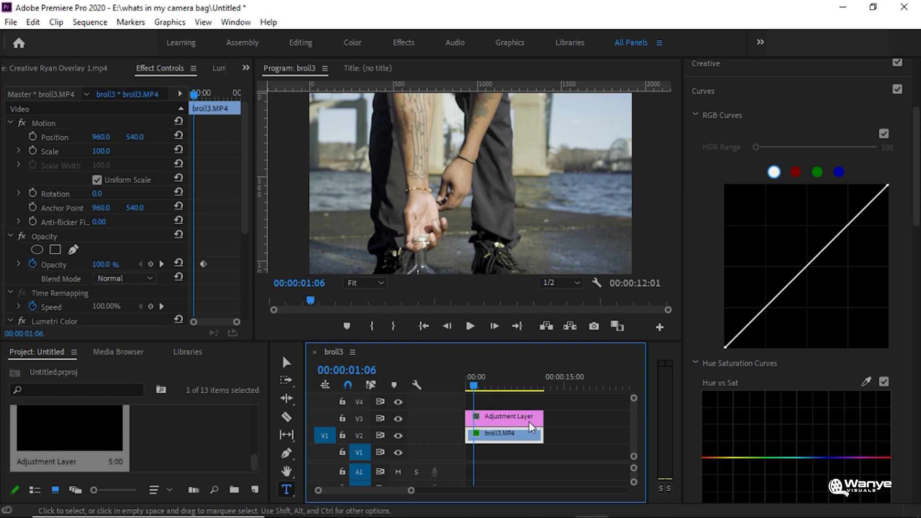
pyautogui.click(521, 421)
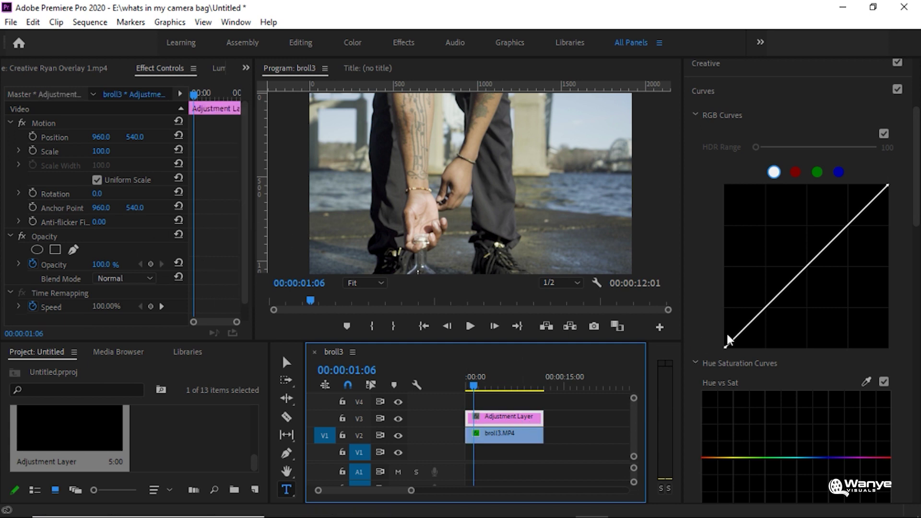
# Add shadow and highlight points to the adjustment layer's RGB curve and lift the black point.
pyautogui.click(763, 309)
pyautogui.click(807, 266)
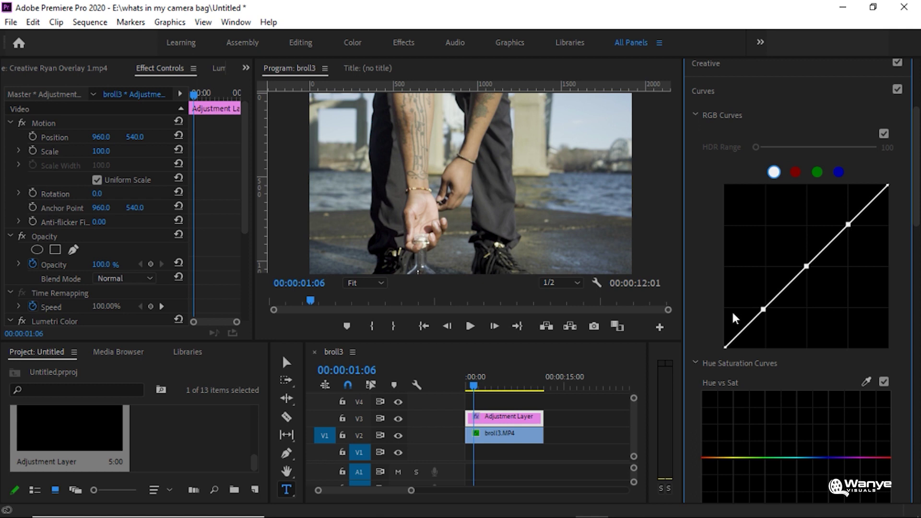
pyautogui.moveTo(763, 310); pyautogui.dragTo(763, 312)
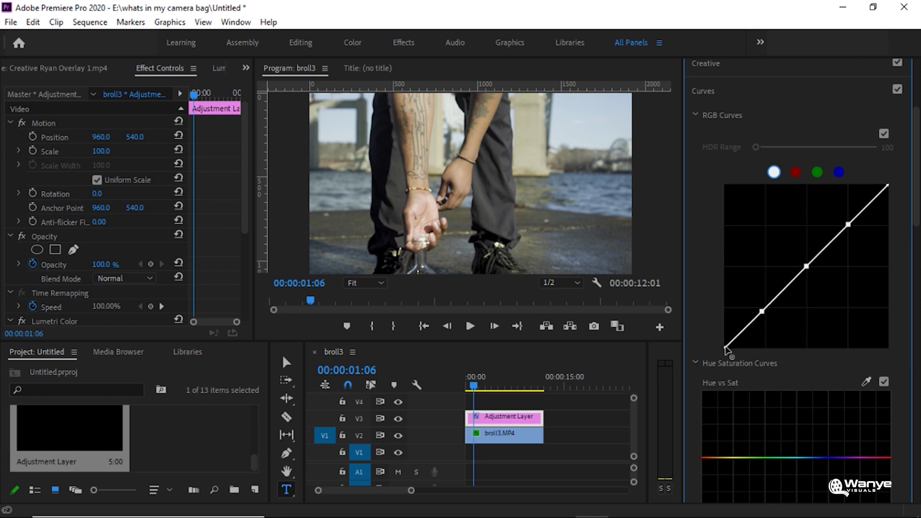
pyautogui.moveTo(726, 348); pyautogui.dragTo(737, 327)
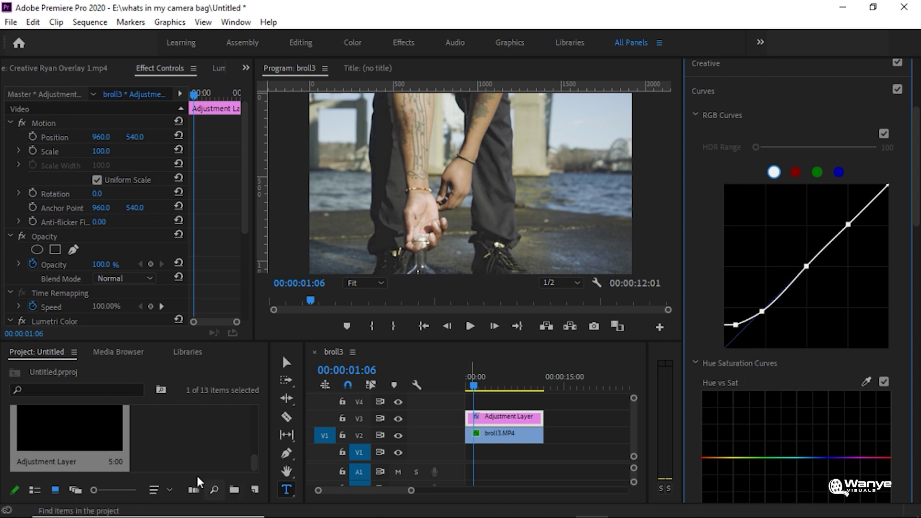
pyautogui.moveTo(258, 468); pyautogui.dragTo(259, 451)
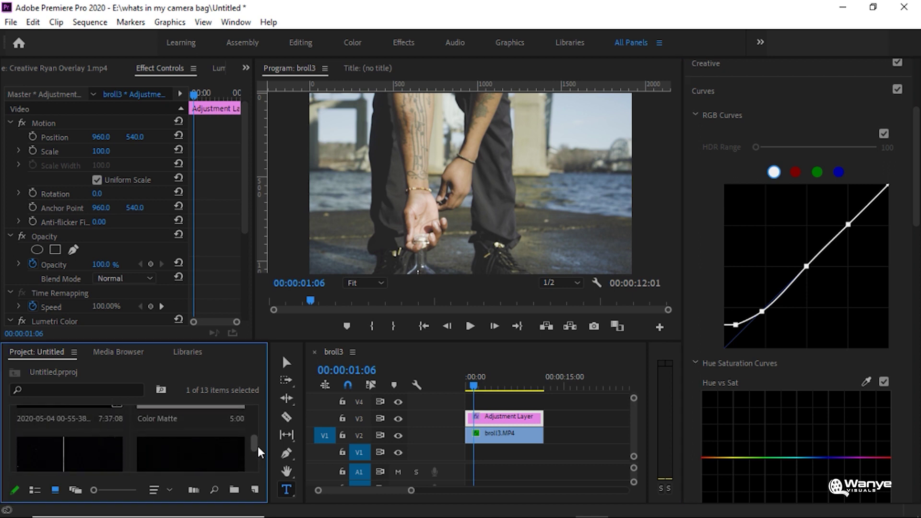
# Put the scratch overlay on V4 in Screen blend mode, preview it, then move it to the sequence end.
pyautogui.doubleClick(63, 460)
pyautogui.moveTo(211, 311); pyautogui.dragTo(475, 400)
pyautogui.click(208, 71)
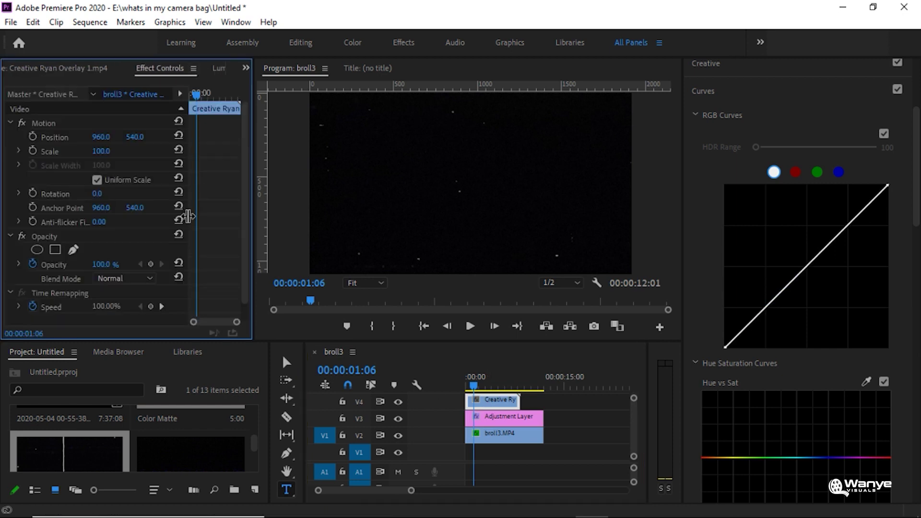
pyautogui.click(122, 279)
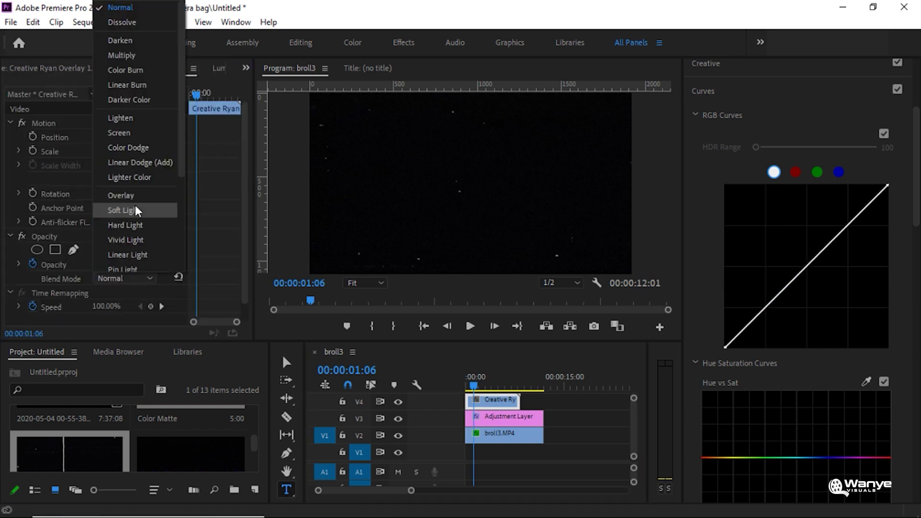
pyautogui.click(125, 133)
pyautogui.click(470, 326)
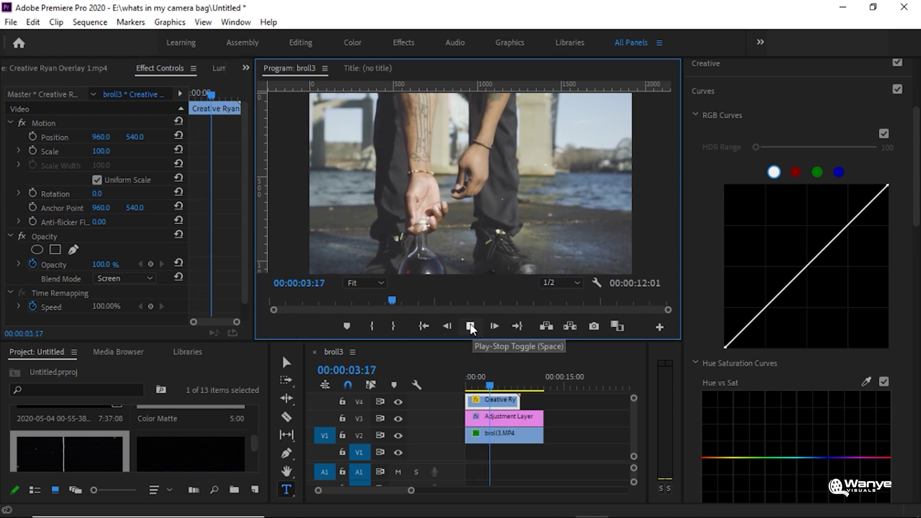
pyautogui.moveTo(499, 400); pyautogui.dragTo(617, 402)
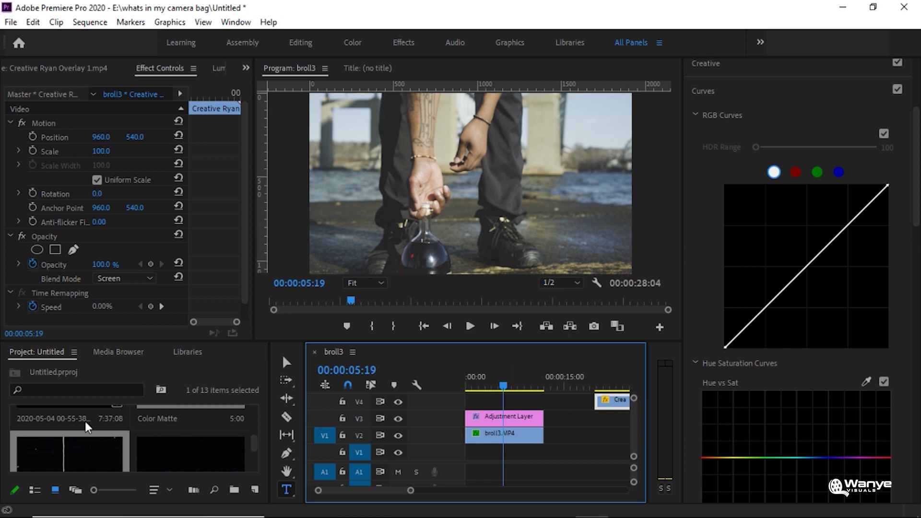
# Cut the adjustment layer from V3.
pyautogui.moveTo(124, 341); pyautogui.dragTo(123, 312)
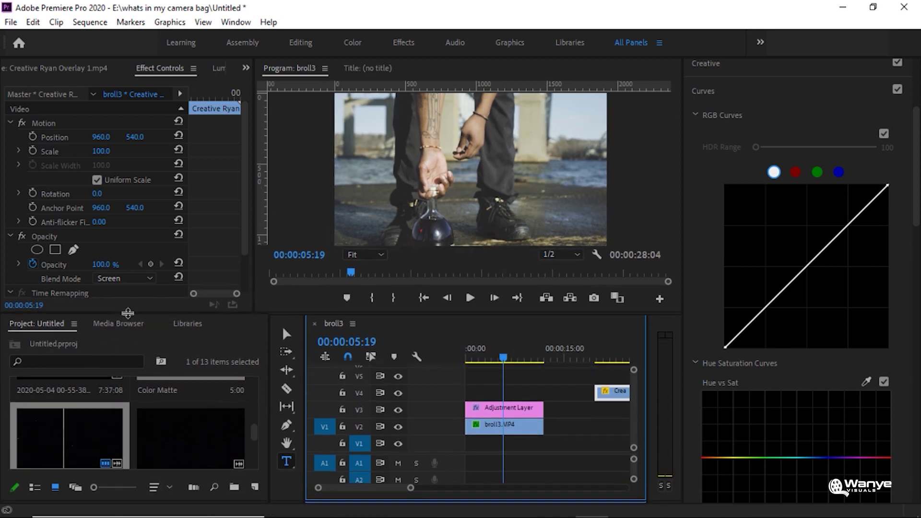
pyautogui.scroll(-1, 202, 416)
pyautogui.click(499, 413)
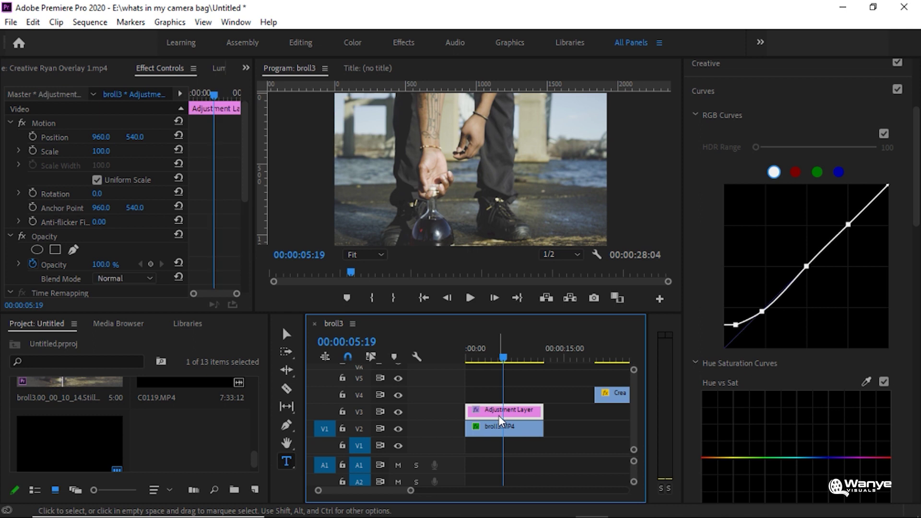
pyautogui.rightClick(499, 414)
pyautogui.click(528, 28)
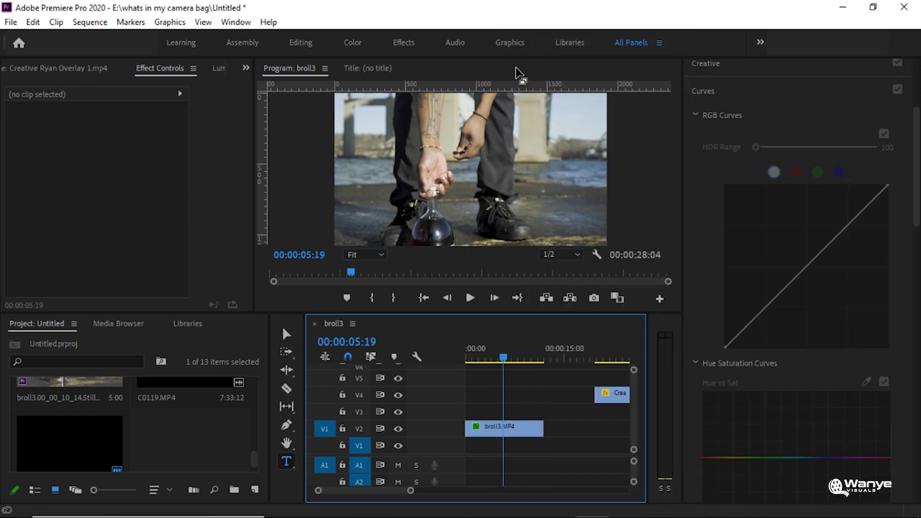
# Create a mid-grey 1920×1080 Color Matte and place it on V3 above broll3.
pyautogui.click(497, 436)
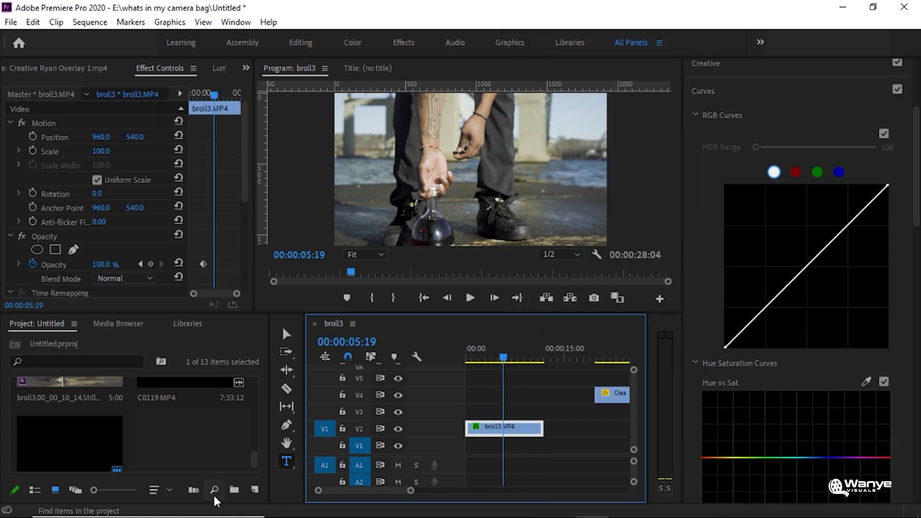
pyautogui.click(254, 492)
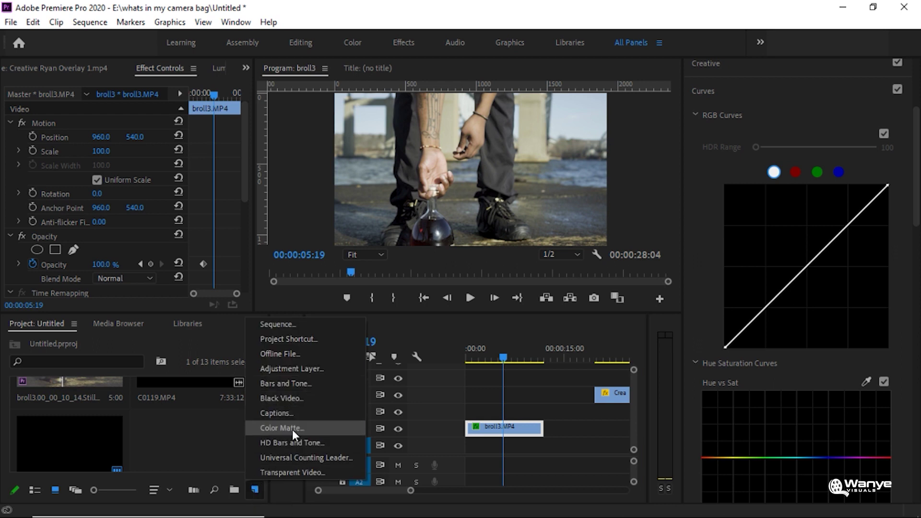
pyautogui.click(275, 427)
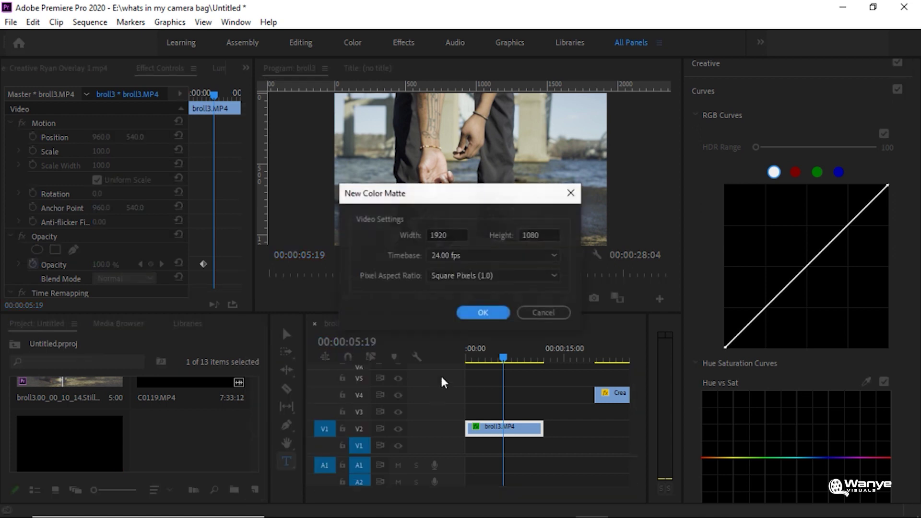
pyautogui.click(481, 313)
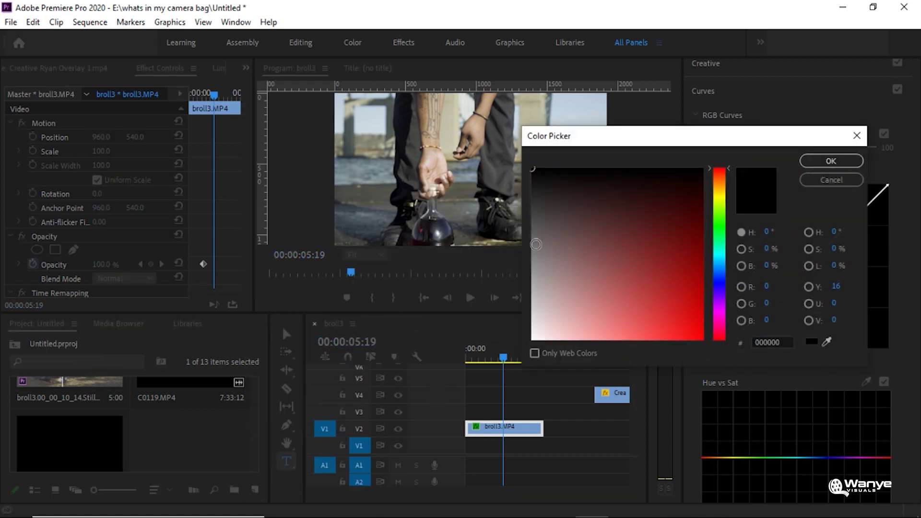
pyautogui.click(534, 247)
pyautogui.click(831, 160)
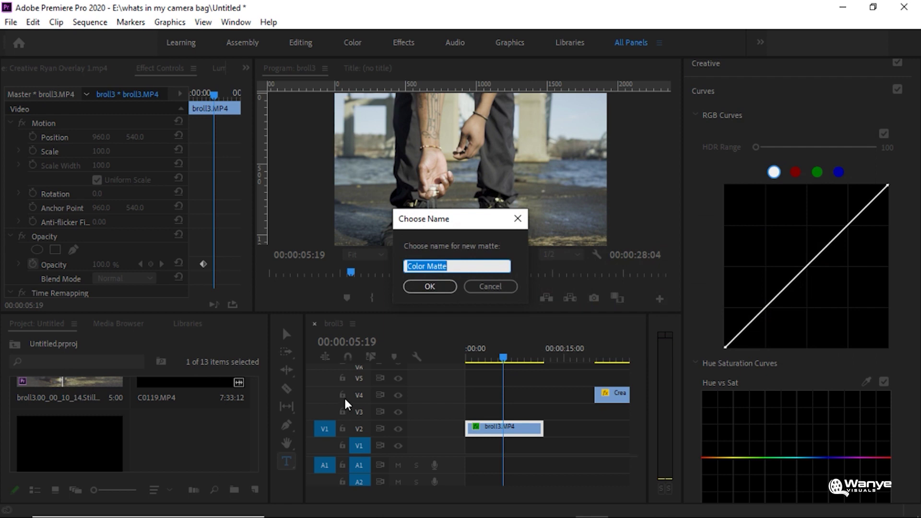
pyautogui.click(430, 286)
pyautogui.moveTo(192, 422); pyautogui.dragTo(543, 413)
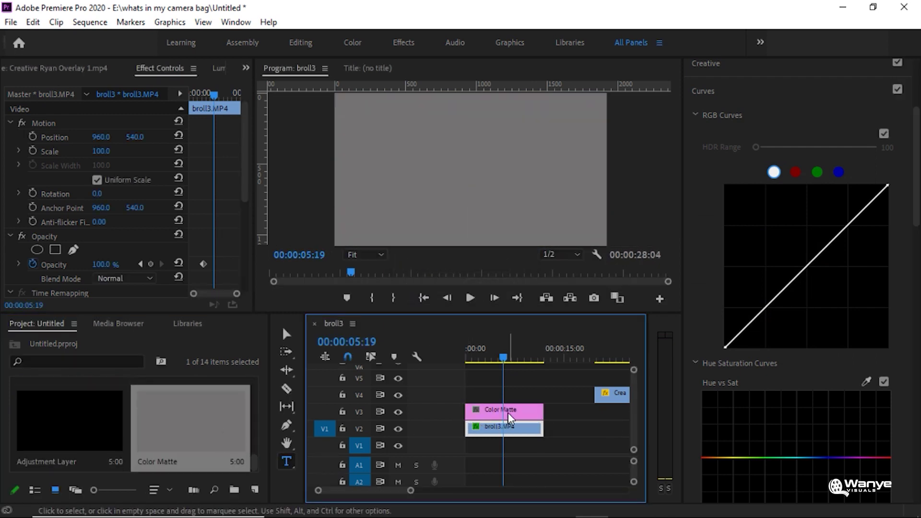
# Set the Color Matte's blend mode to Difference and lower its opacity to 30%.
pyautogui.click(510, 418)
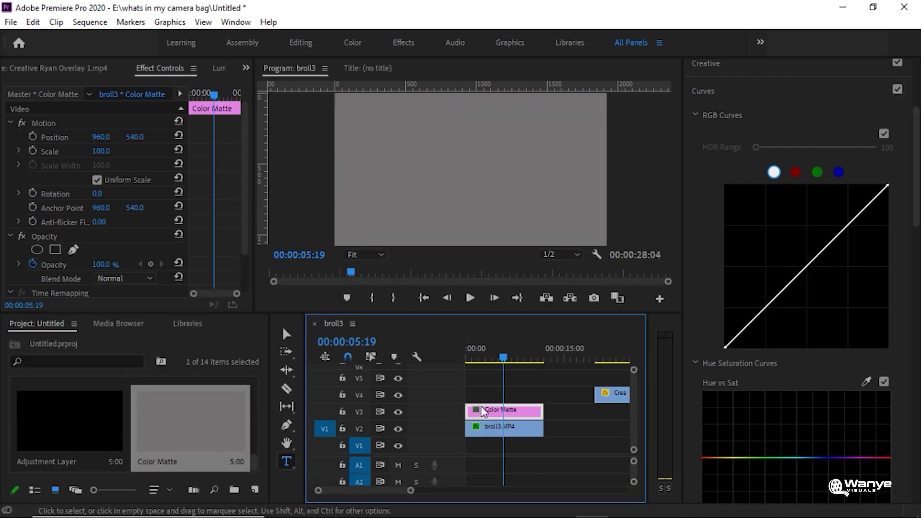
pyautogui.click(115, 282)
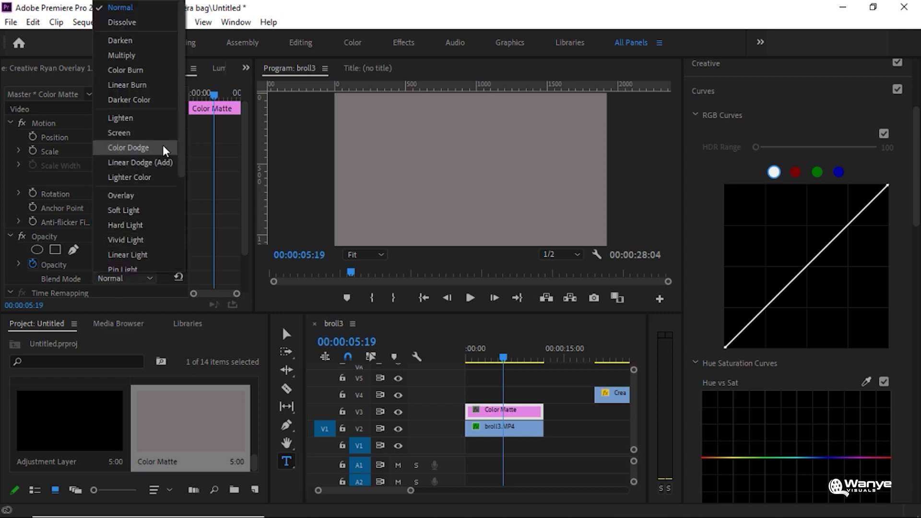
pyautogui.scroll(-4, 173, 231)
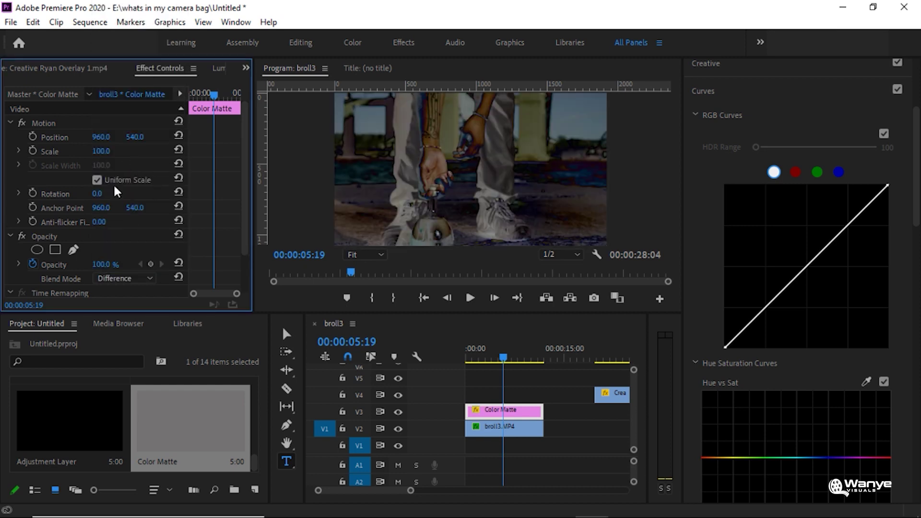
pyautogui.moveTo(110, 263); pyautogui.dragTo(79, 263)
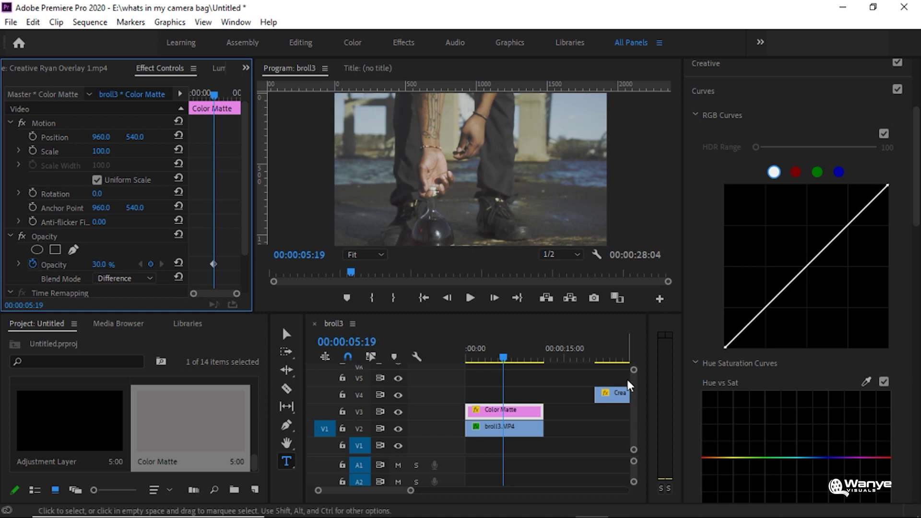
# Move the scratch overlay on V4 back to the sequence start, play the layered look, and park the playhead near the start.
pyautogui.moveTo(621, 394); pyautogui.dragTo(497, 400)
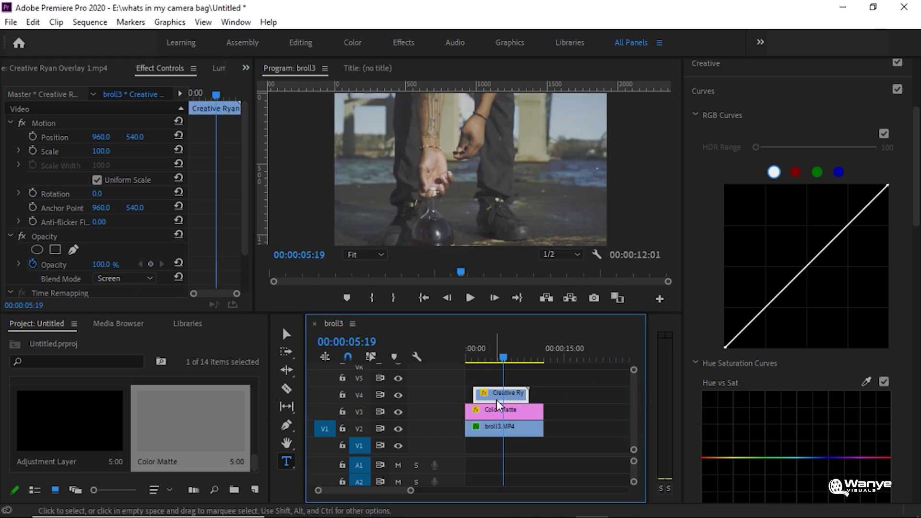
pyautogui.click(469, 297)
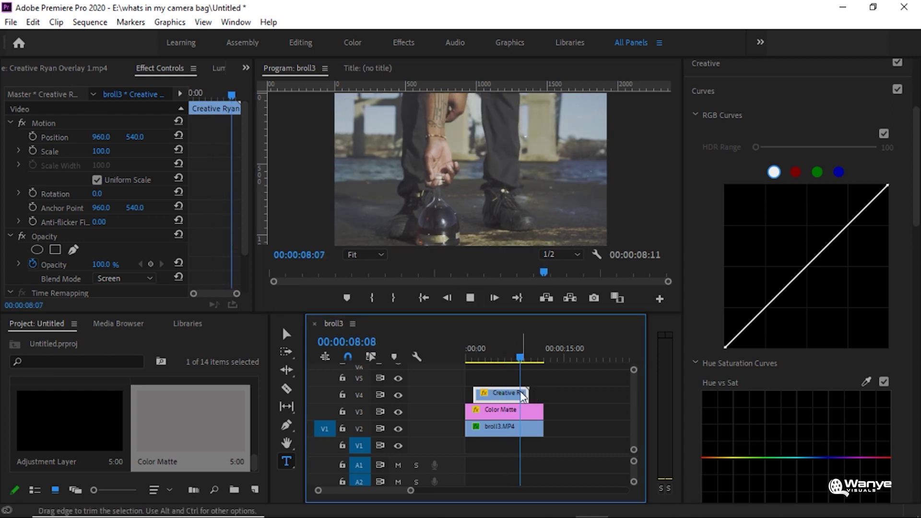
pyautogui.click(472, 298)
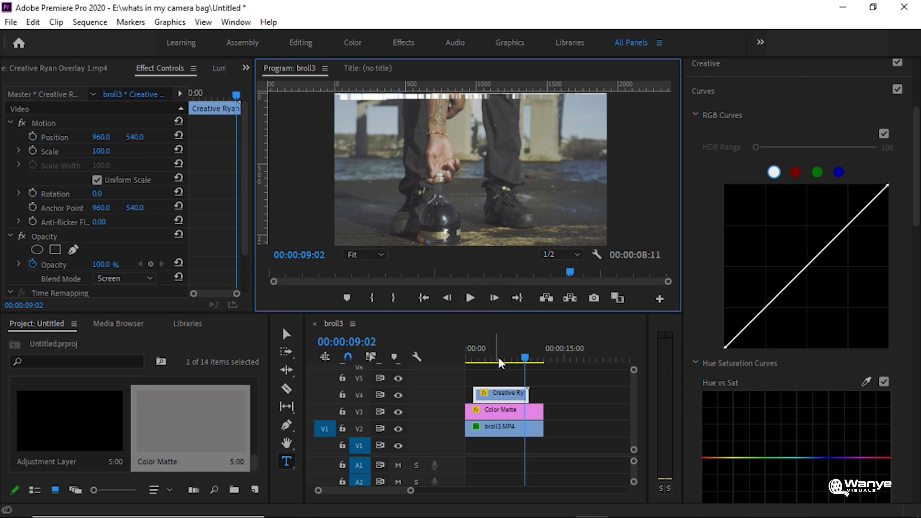
pyautogui.click(499, 397)
pyautogui.click(472, 354)
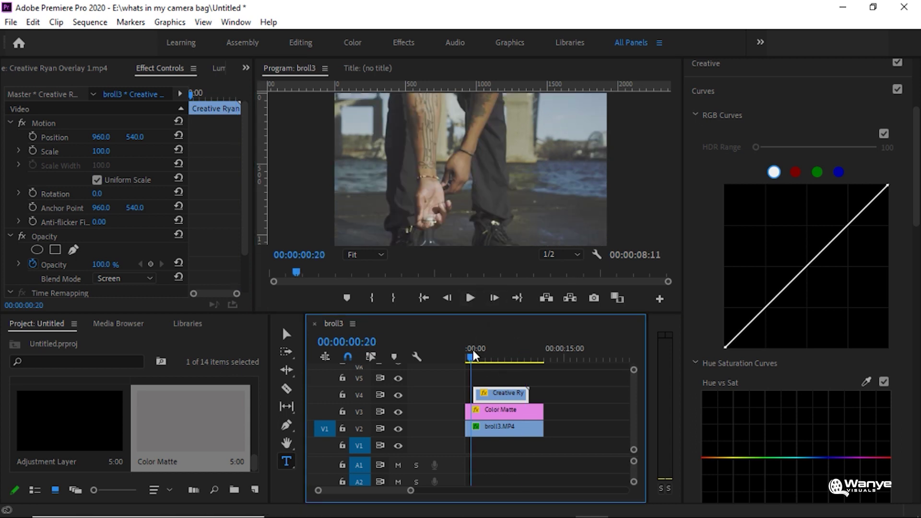
# Cut the scratch overlay and the Color Matte from the sequence.
pyautogui.rightClick(505, 391)
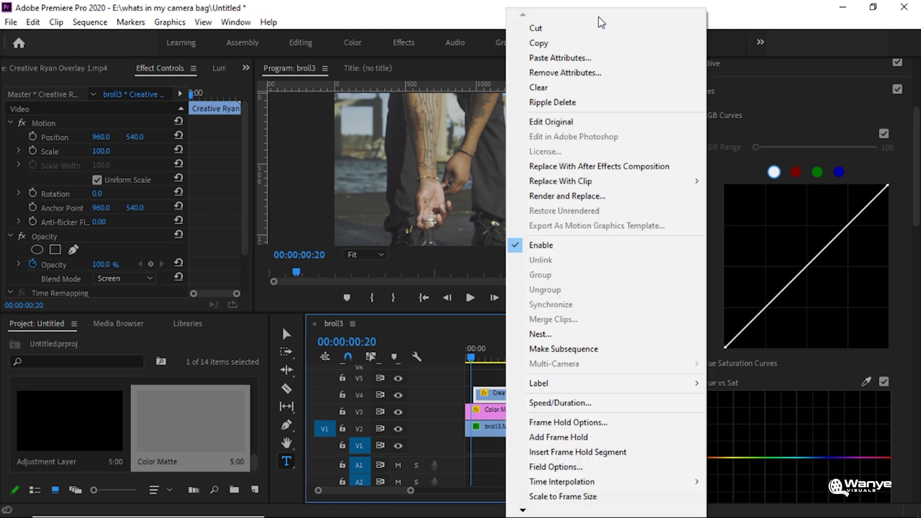
pyautogui.click(598, 24)
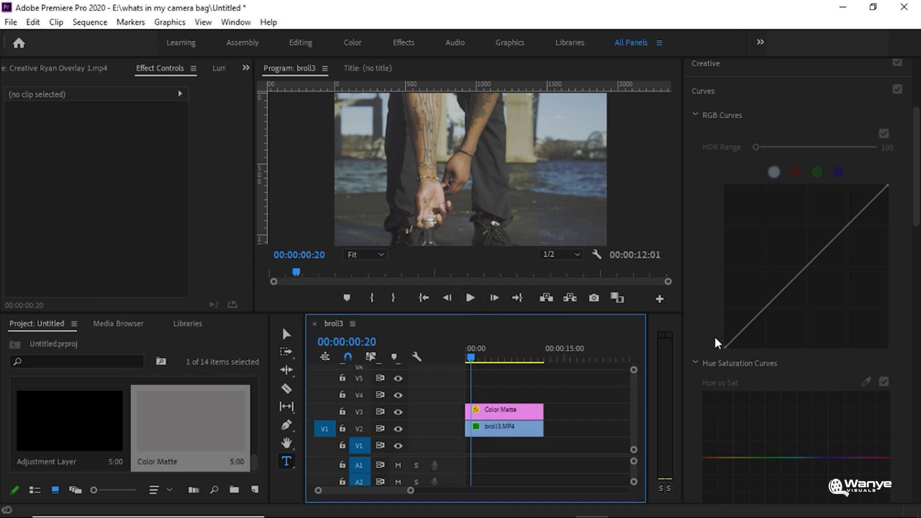
pyautogui.rightClick(517, 410)
pyautogui.click(605, 29)
# Place the Adjustment Layer on V3 above broll3 and select it.
pyautogui.click(502, 427)
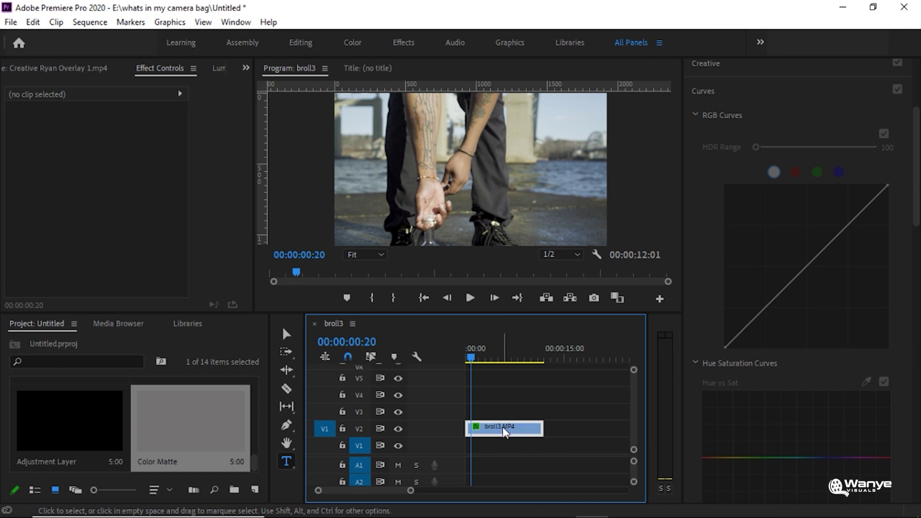
pyautogui.moveTo(69, 421); pyautogui.dragTo(500, 417)
pyautogui.click(488, 358)
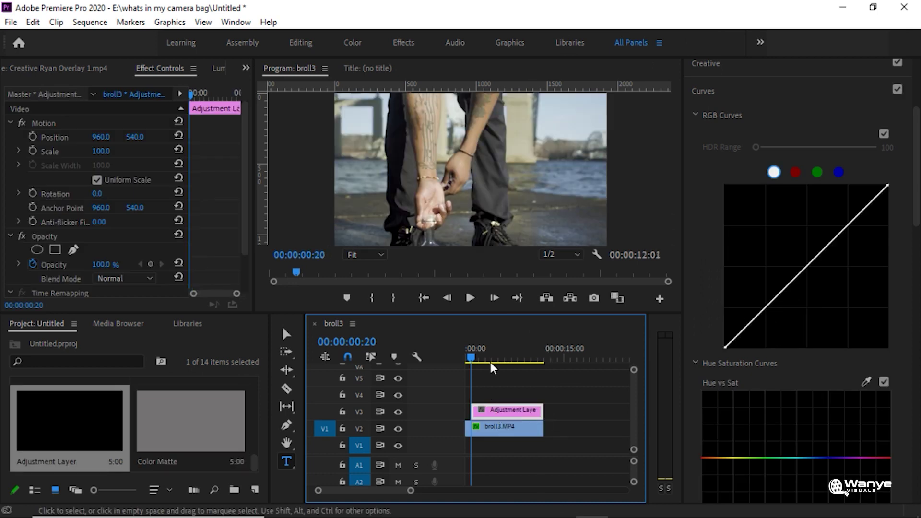
# Add low, mid and high points to its RGB curve and lift the black point.
pyautogui.click(764, 308)
pyautogui.click(812, 262)
pyautogui.click(850, 223)
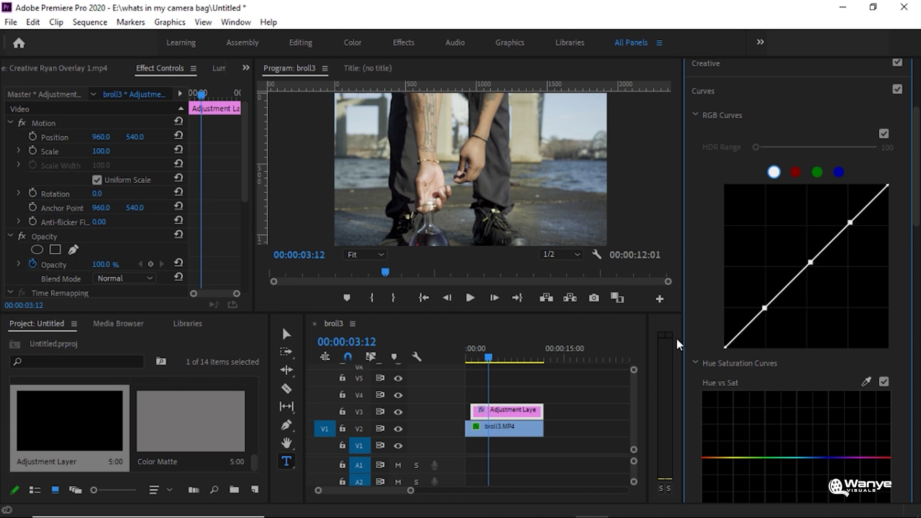
pyautogui.moveTo(728, 348); pyautogui.dragTo(730, 324)
# Preview the faded curve look, then extend the Adjustment Layer's left edge to broll3.MP4's start.
pyautogui.click(470, 298)
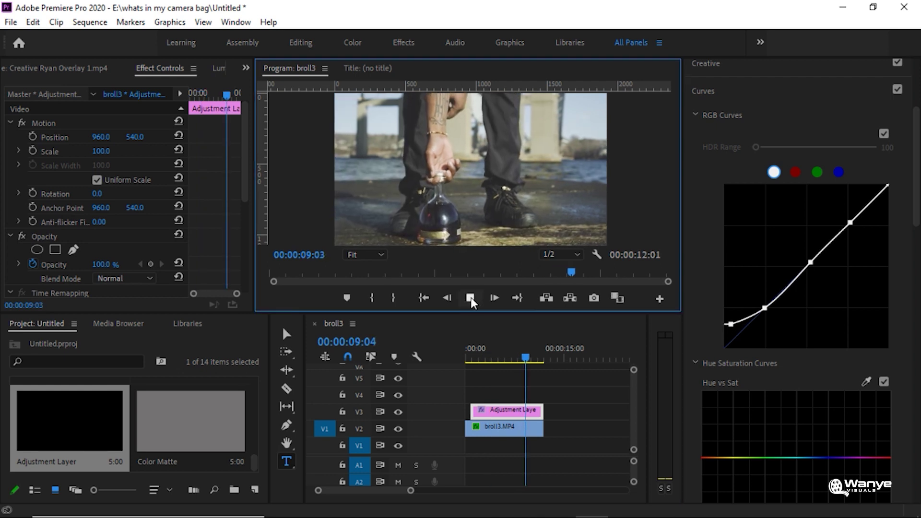
pyautogui.click(471, 297)
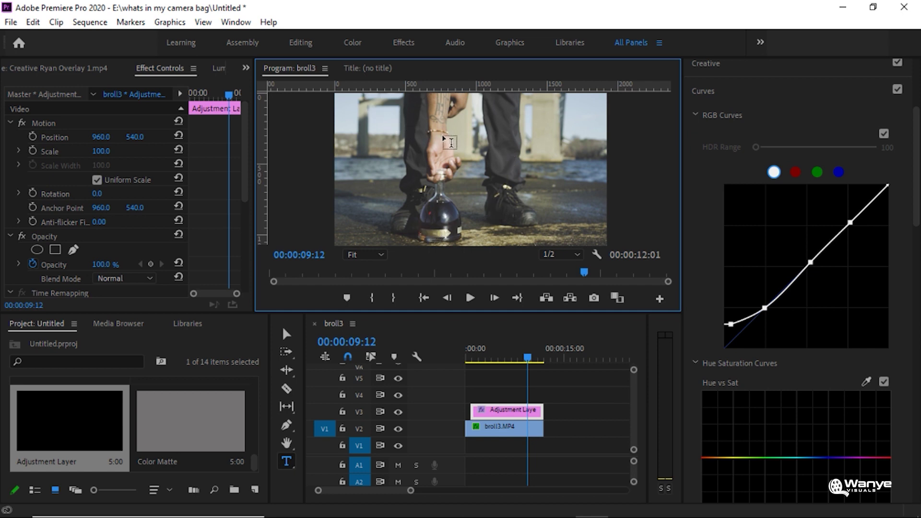
pyautogui.click(472, 414)
pyautogui.moveTo(473, 414); pyautogui.dragTo(465, 413)
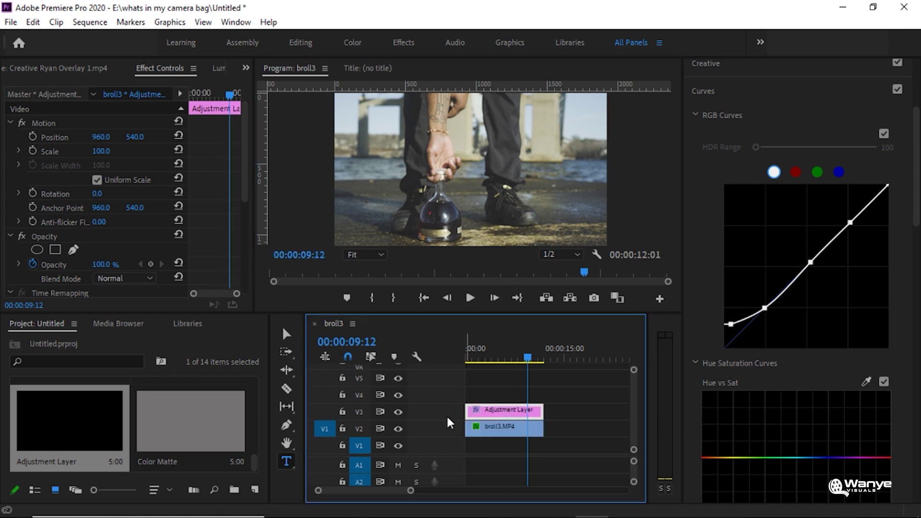